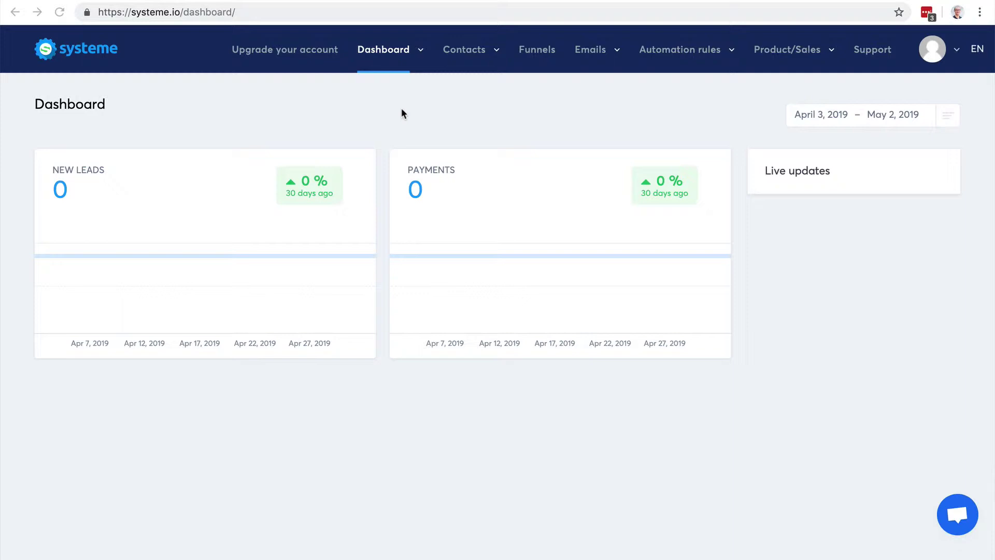
Step: Load the Dashboard page showing zero new leads and payments for April 3 to May 2, 2019
left_click(392, 49)
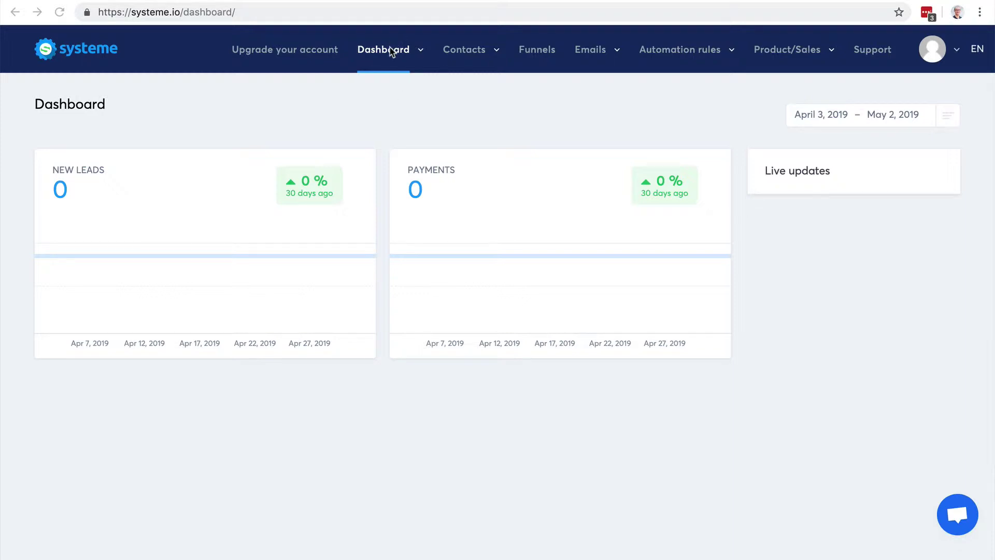